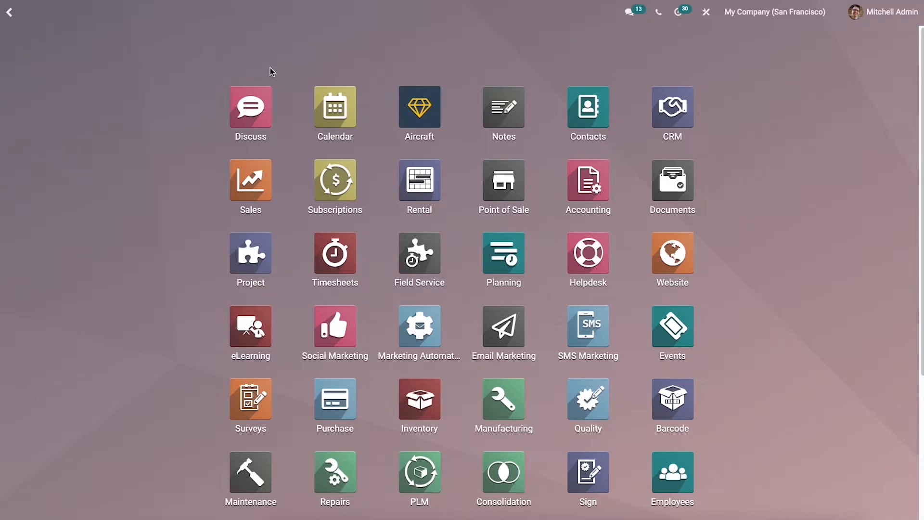
# Open the Lunch app and go to its list of vendors.
pyautogui.write('l')
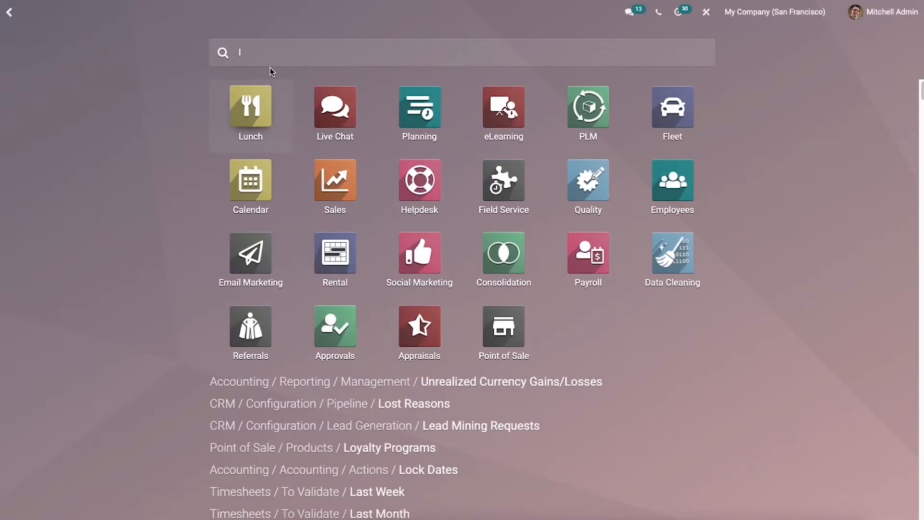
pyautogui.click(245, 124)
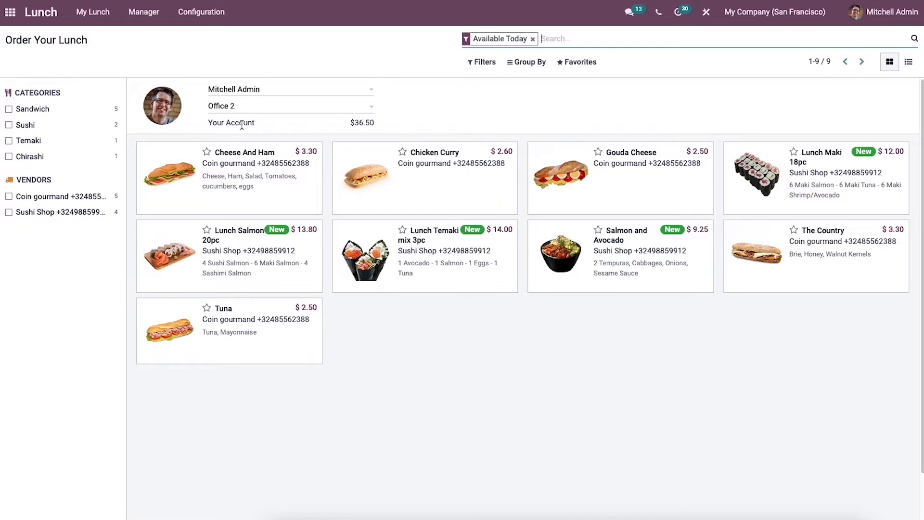
pyautogui.click(207, 9)
pyautogui.click(213, 54)
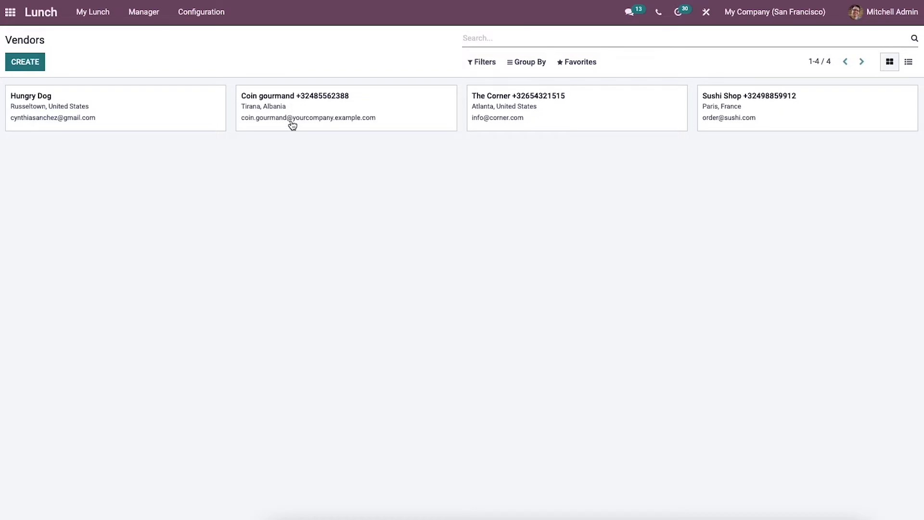
# Review the Coin gourmand vendor record, then return to the vendors and show them in list view.
pyautogui.click(347, 119)
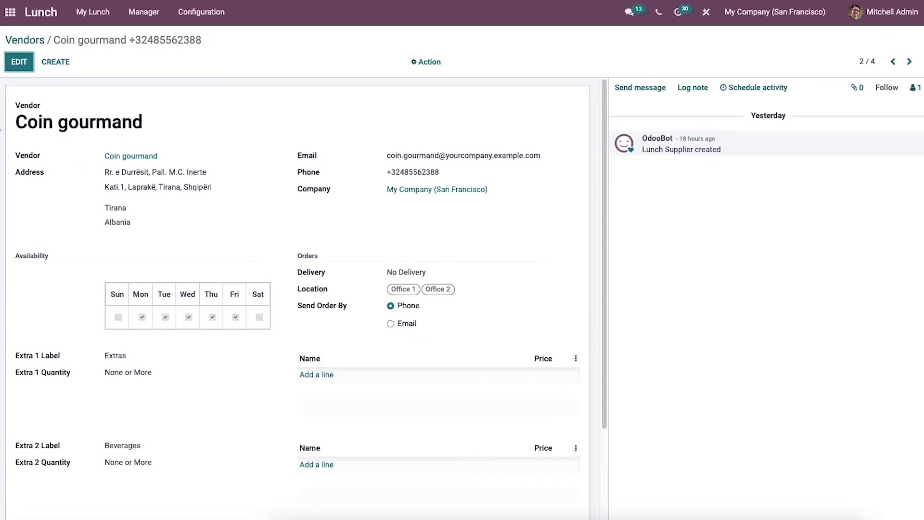
pyautogui.click(29, 38)
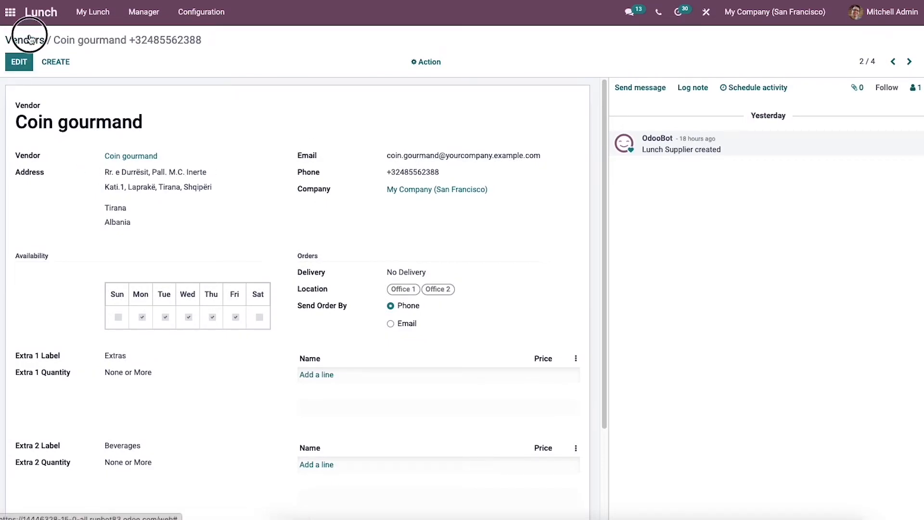
pyautogui.click(904, 64)
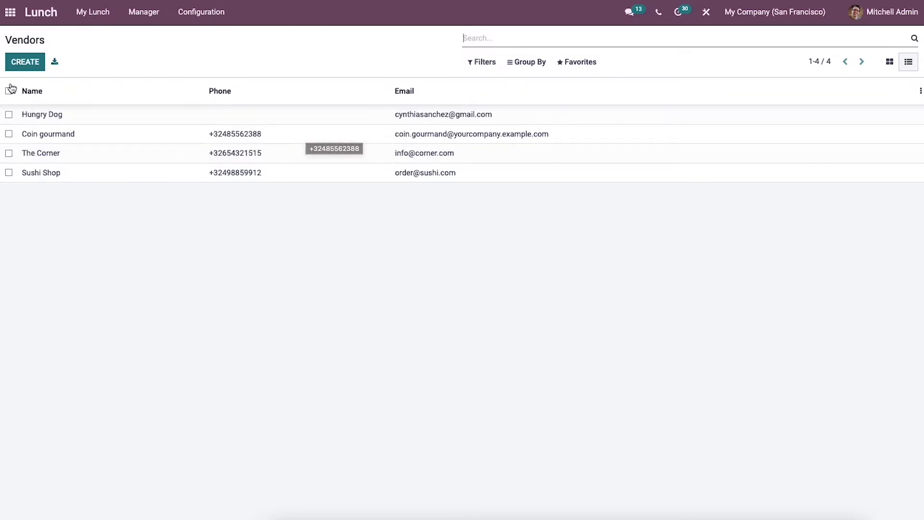
# Start a new vendor record and choose Pizza Inn as the vendor.
pyautogui.click(24, 62)
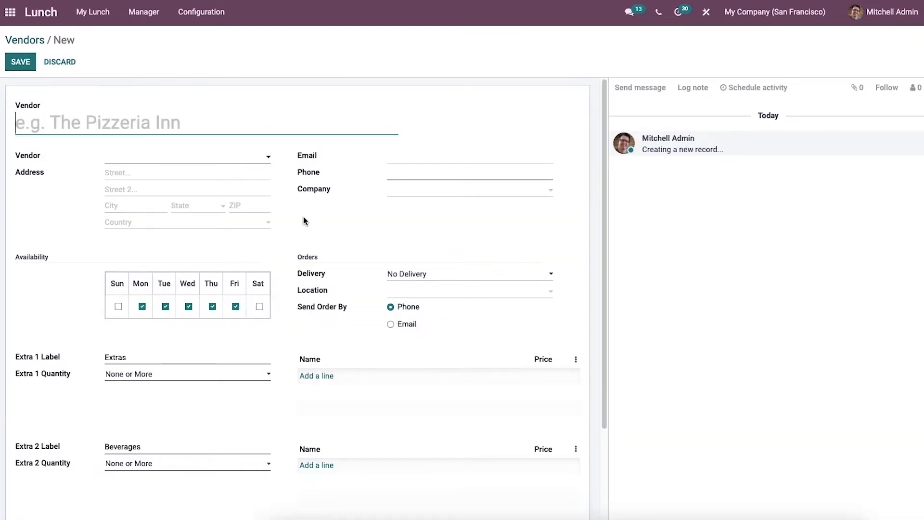
pyautogui.click(151, 158)
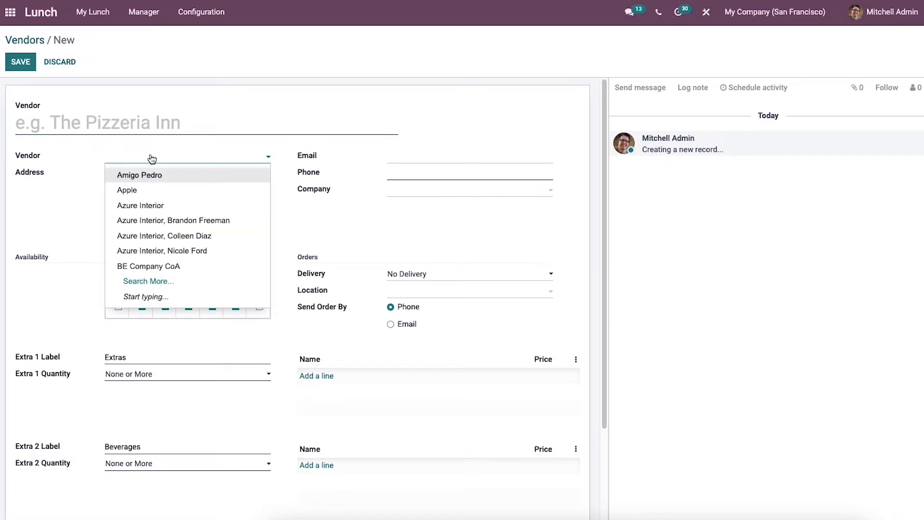
pyautogui.write('pi')
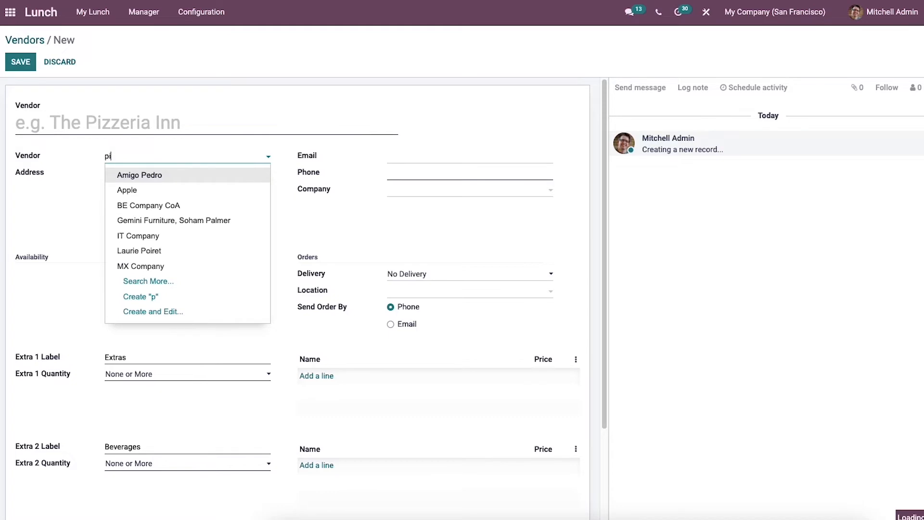
pyautogui.click(158, 186)
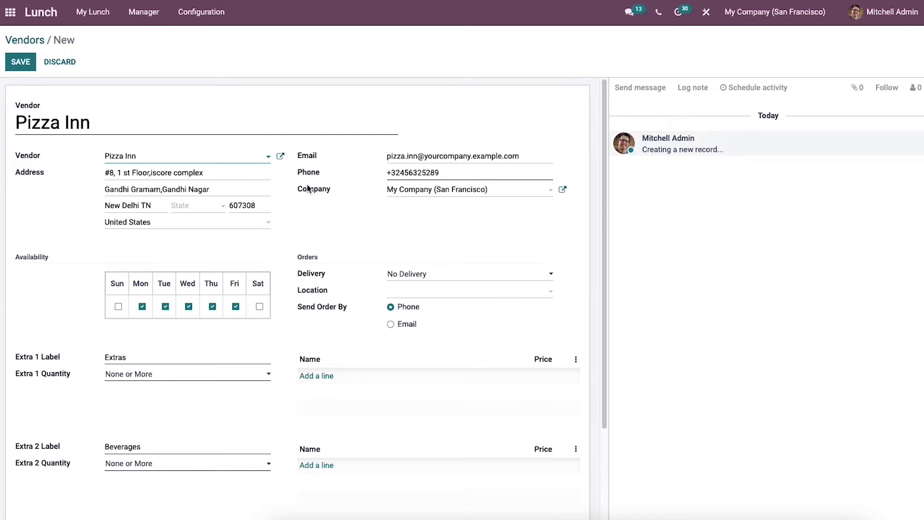
# Add Saturday and Sunday to the vendor's available days.
pyautogui.scroll(-1, 192, 251)
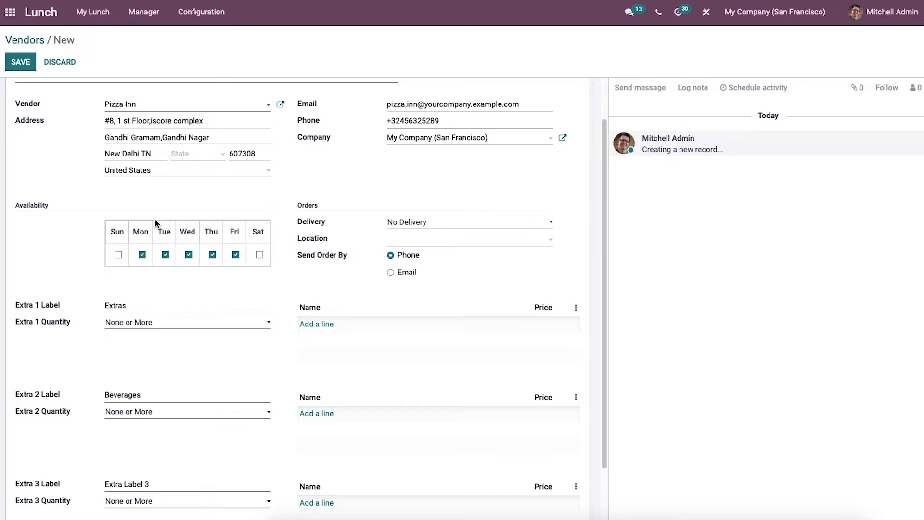
pyautogui.click(260, 256)
pyautogui.click(119, 254)
pyautogui.scroll(-3, 210, 268)
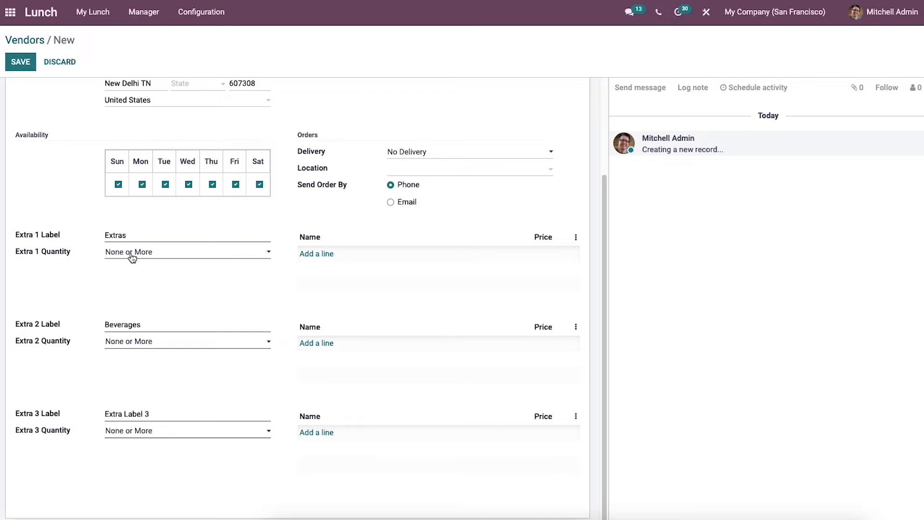
pyautogui.scroll(3, 244, 374)
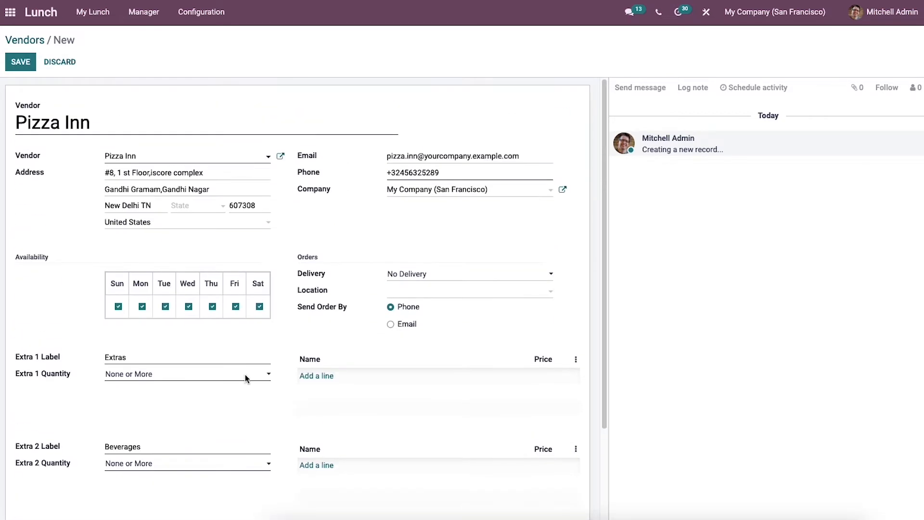
# Set the vendor's order location to Office 1 and have its orders sent by email.
pyautogui.click(442, 276)
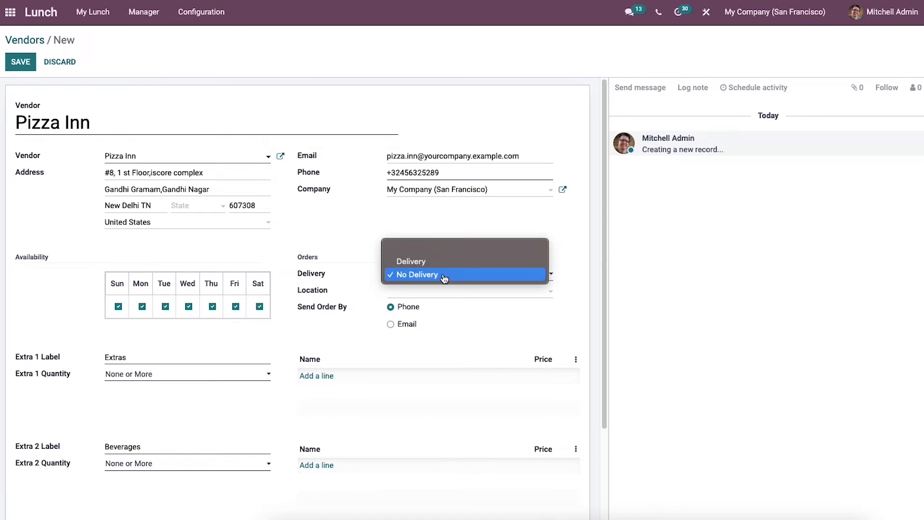
pyautogui.click(396, 216)
pyautogui.click(410, 295)
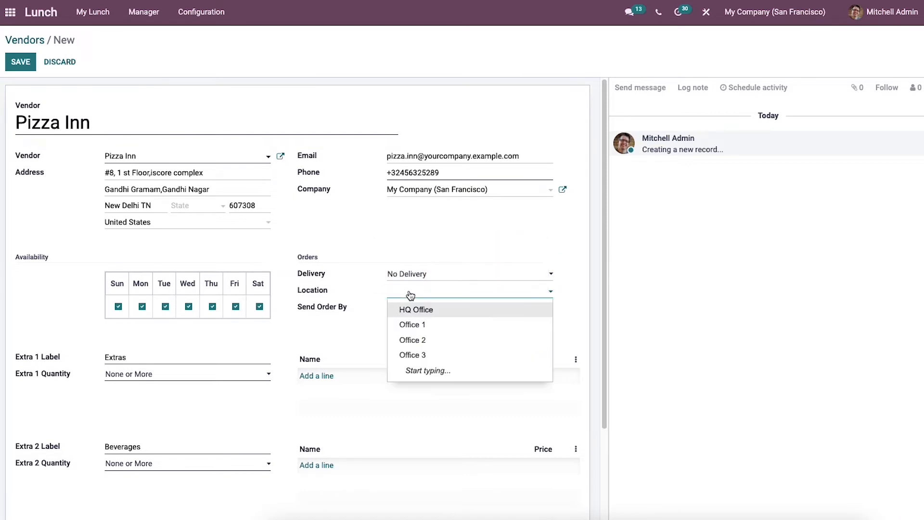
pyautogui.click(412, 324)
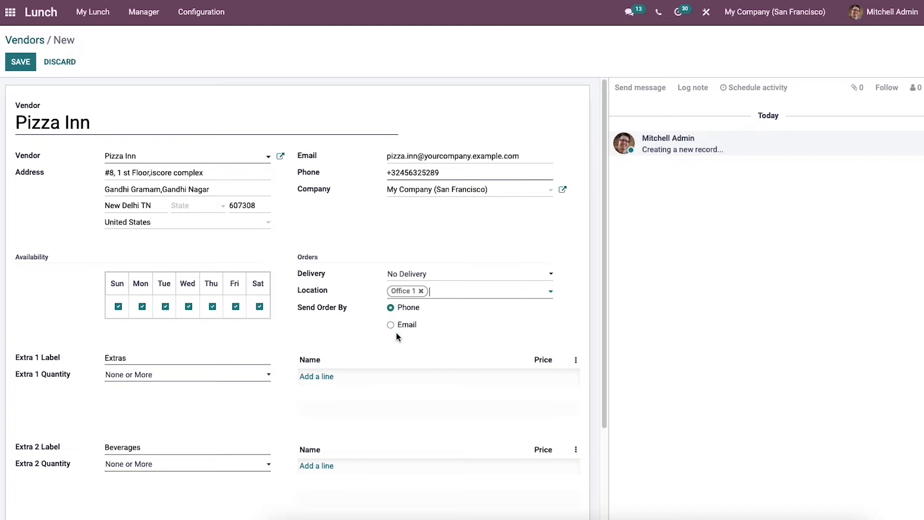
pyautogui.click(391, 325)
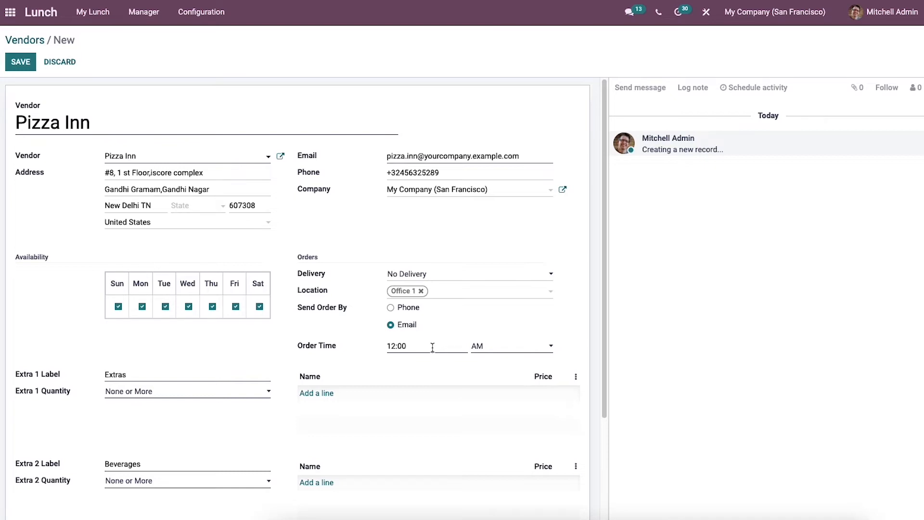
pyautogui.scroll(-3, 432, 347)
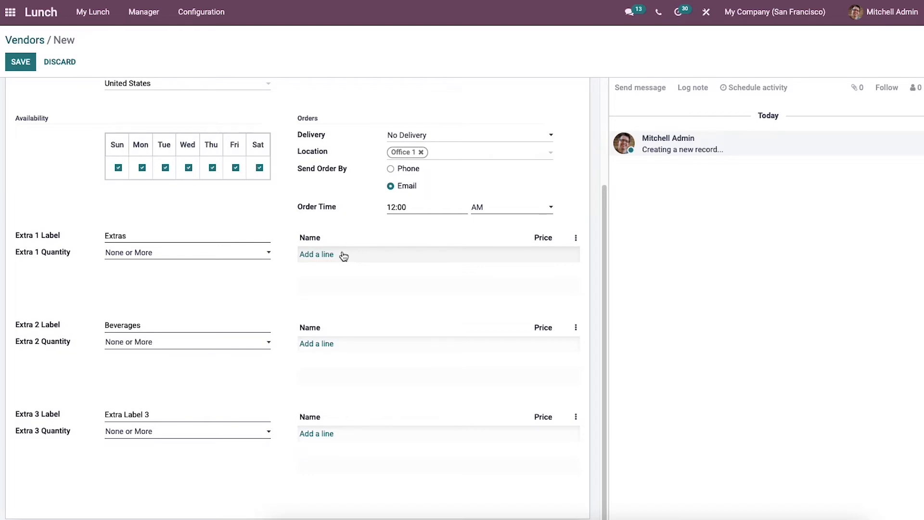
pyautogui.click(316, 259)
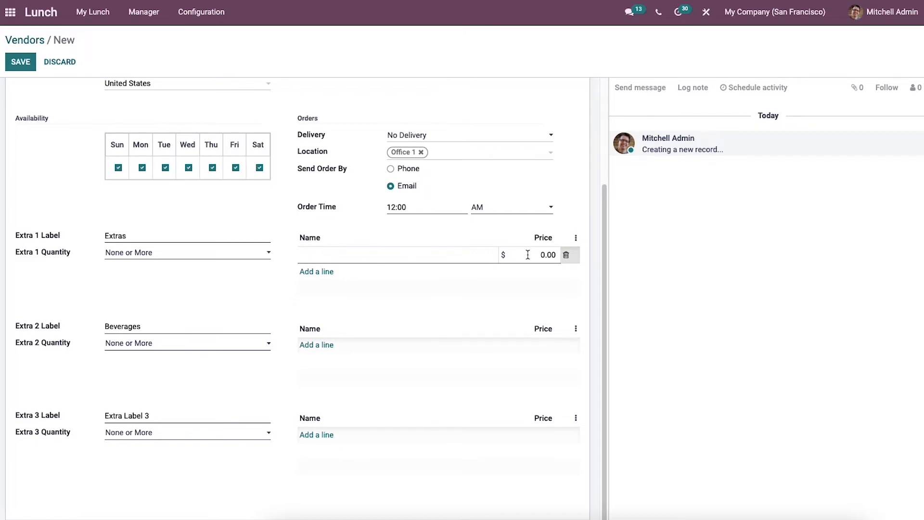
pyautogui.click(428, 276)
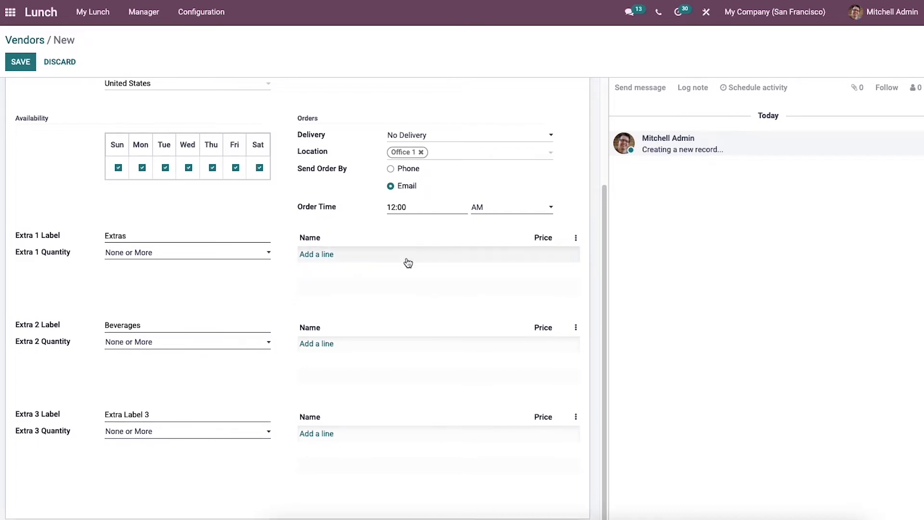
pyautogui.scroll(3, 407, 262)
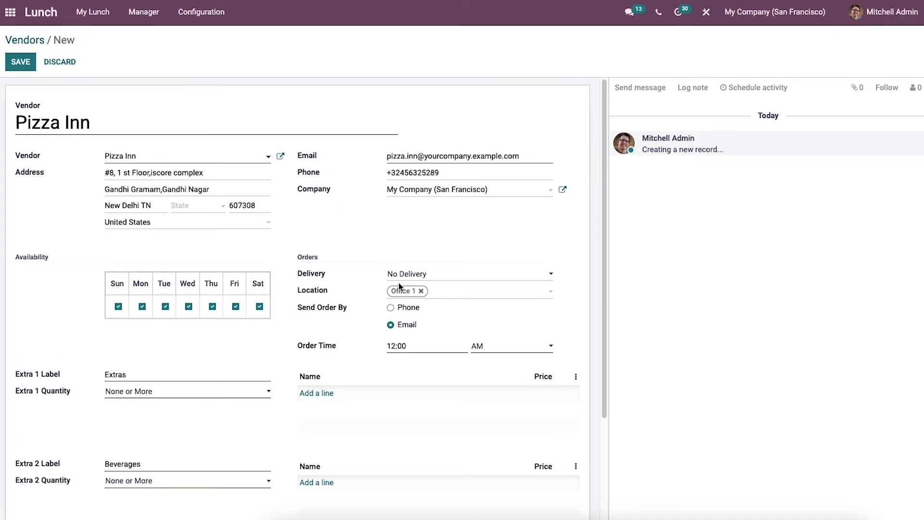
# Save the Pizza Inn vendor and return to the vendor list.
pyautogui.click(20, 62)
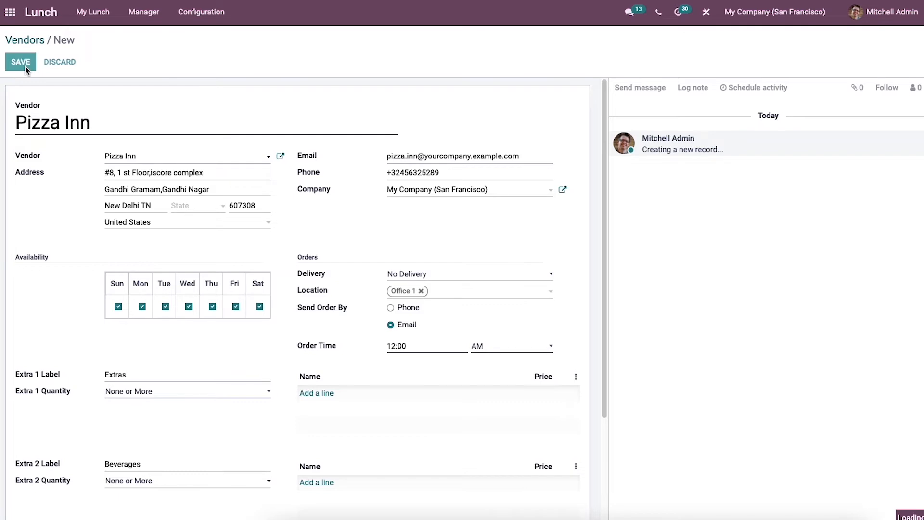
pyautogui.click(38, 40)
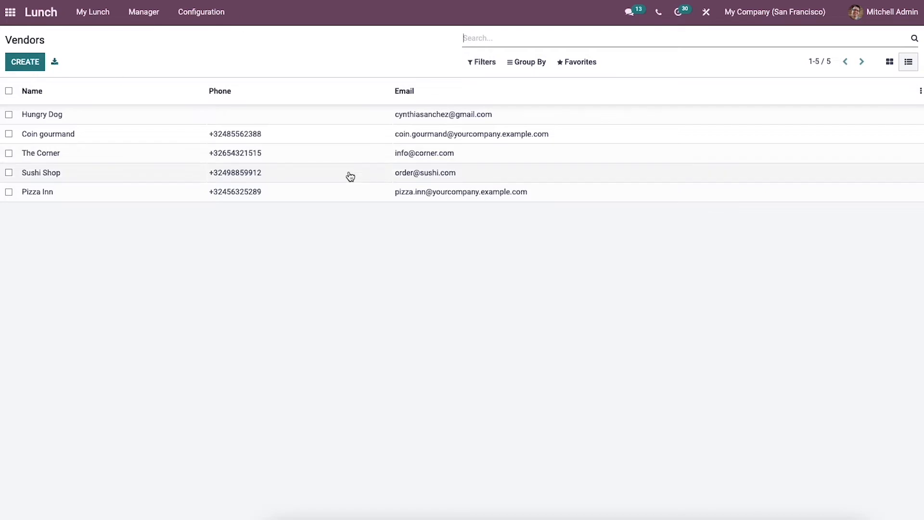
# Open the lunch locations and view them as cards and as a list.
pyautogui.click(204, 12)
pyautogui.click(213, 64)
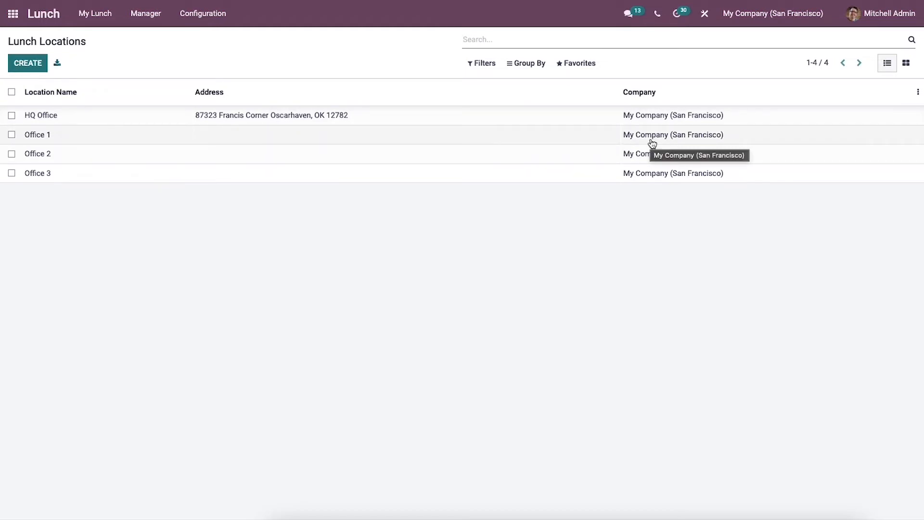
pyautogui.click(905, 63)
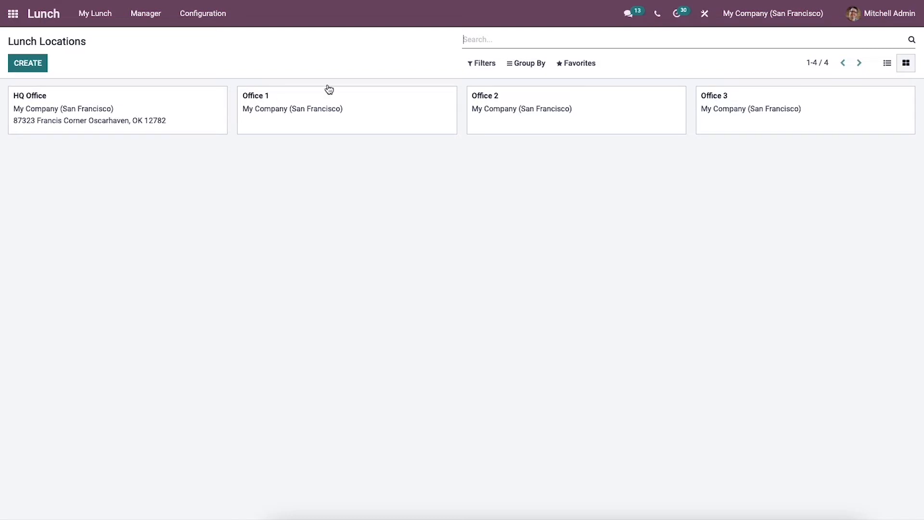
pyautogui.click(887, 63)
pyautogui.click(28, 64)
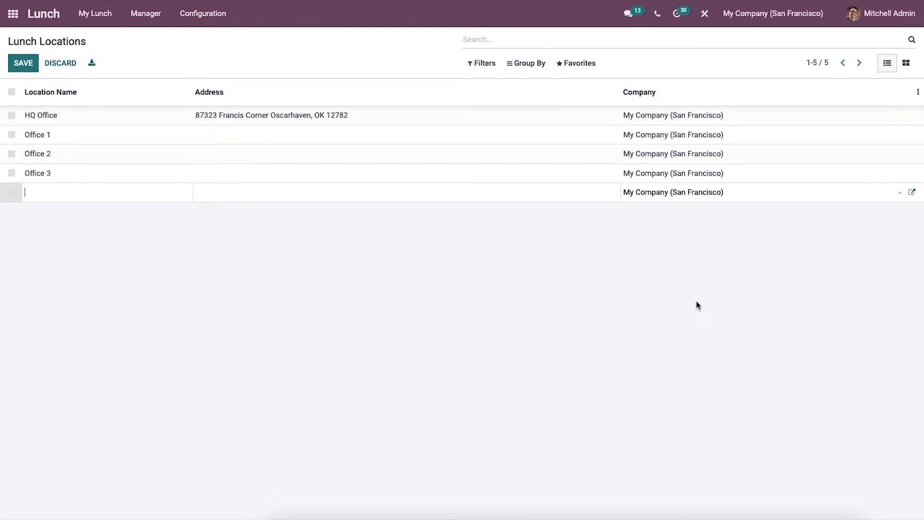
pyautogui.click(914, 194)
pyautogui.click(912, 193)
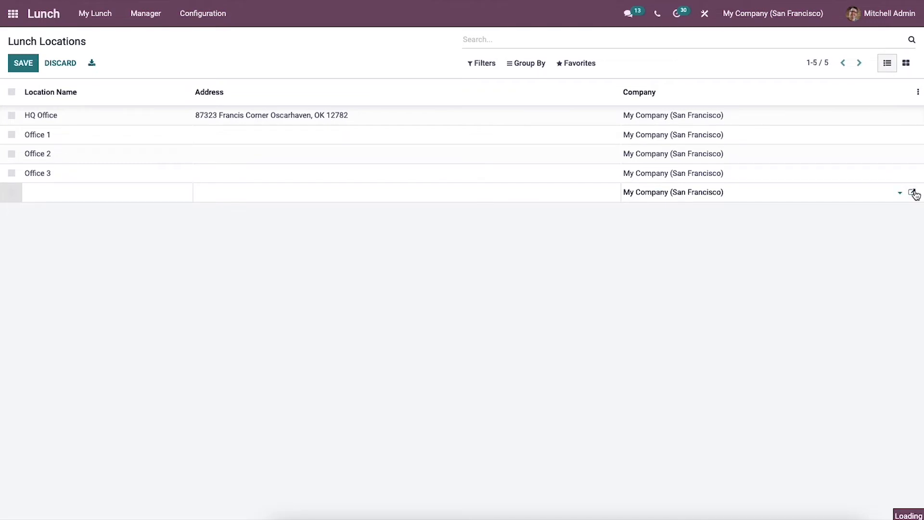
pyautogui.click(219, 322)
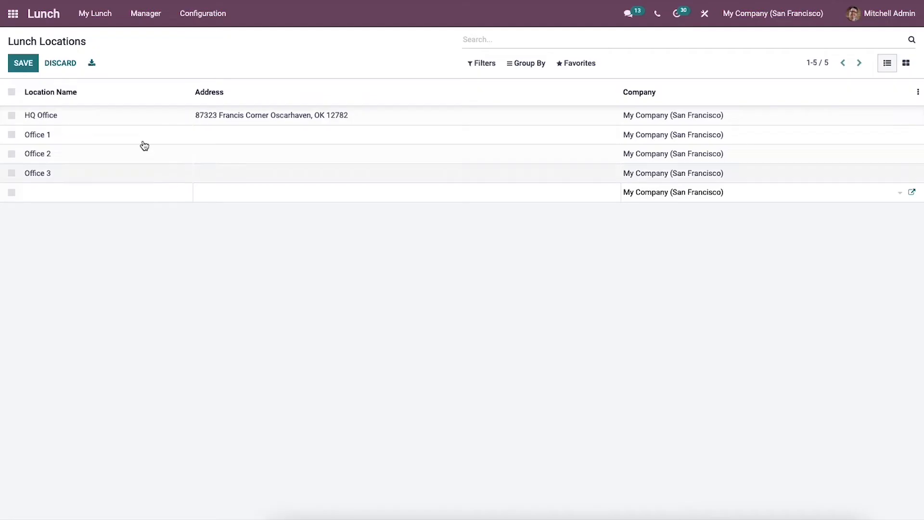
pyautogui.click(71, 62)
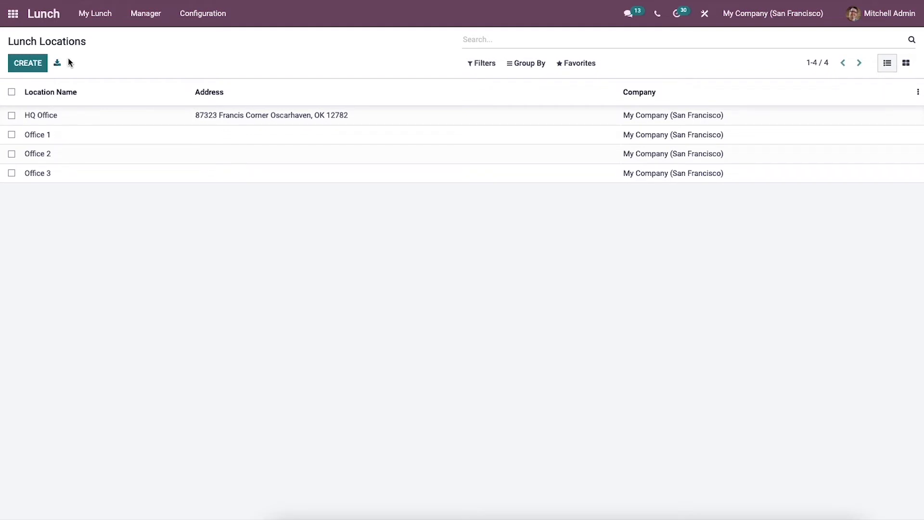
# Open the lunch alerts and view them as cards and as a list.
pyautogui.click(201, 13)
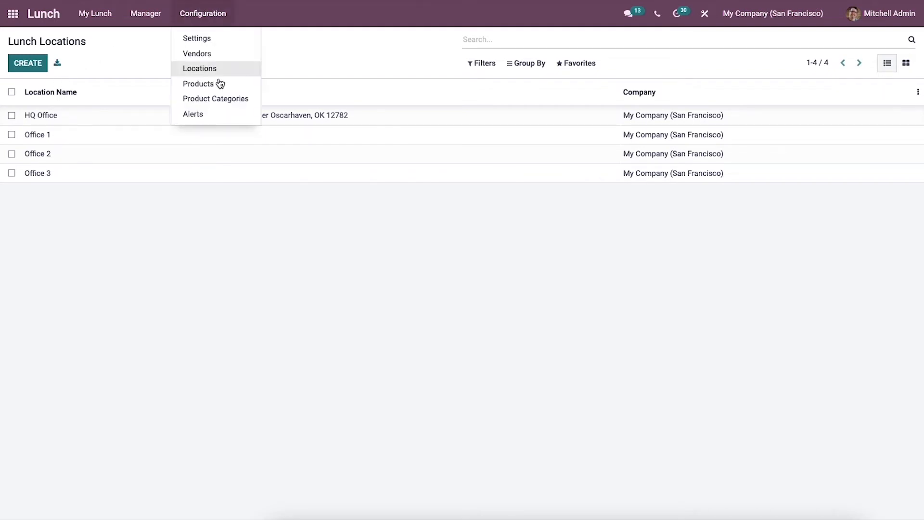
pyautogui.click(227, 114)
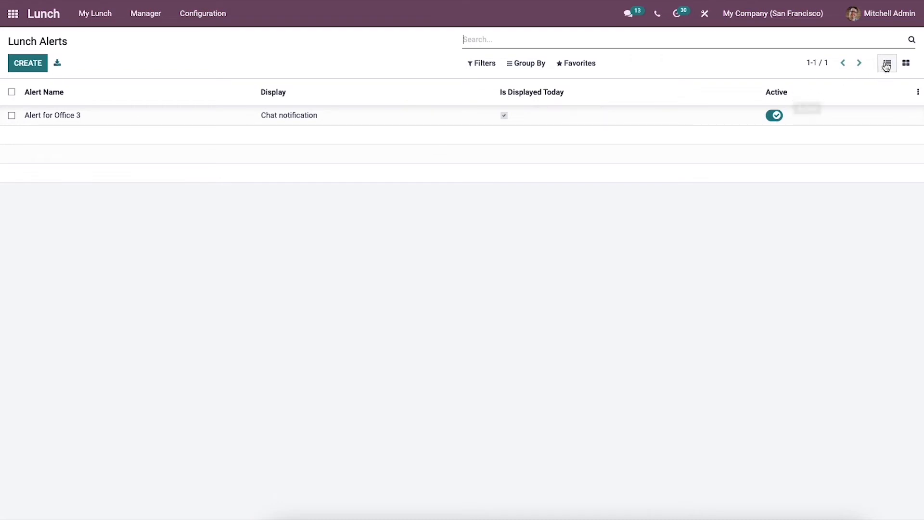
pyautogui.click(912, 66)
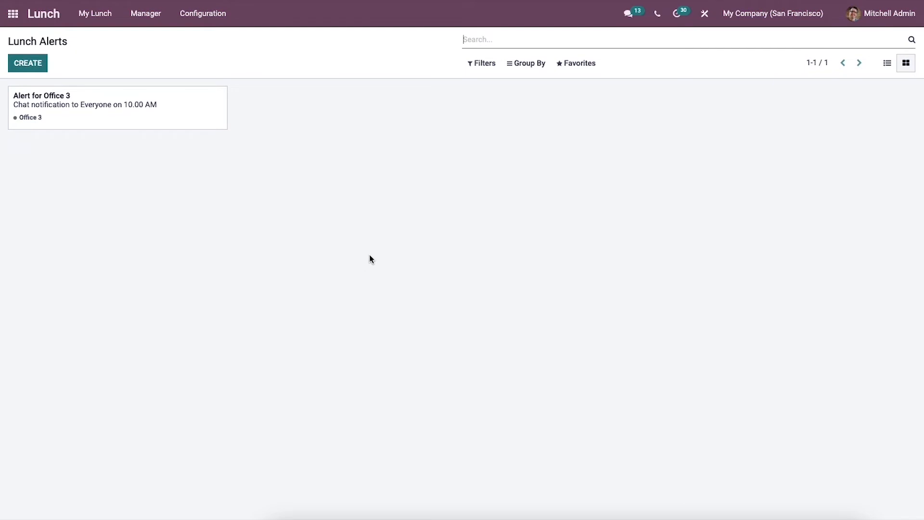
pyautogui.click(888, 68)
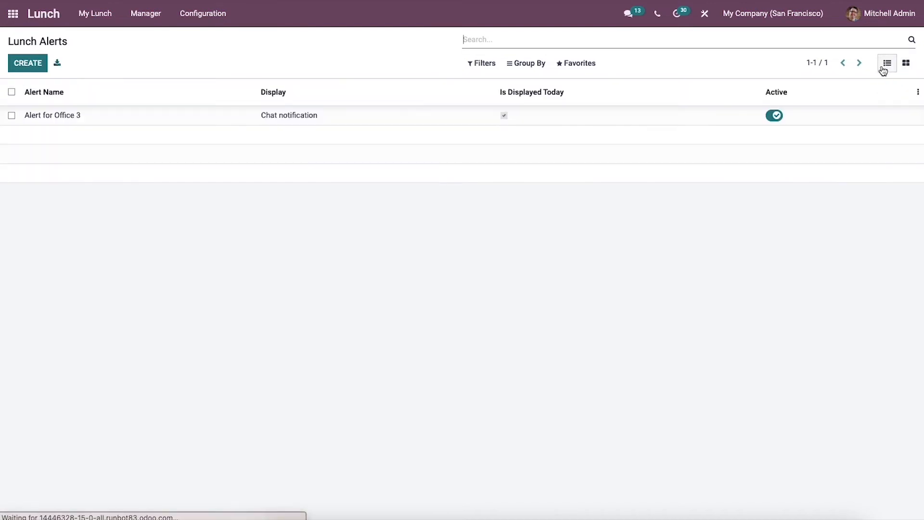
# Create a lunch alert named "Order before 11 am" that is displayed as an alert in the app.
pyautogui.click(29, 64)
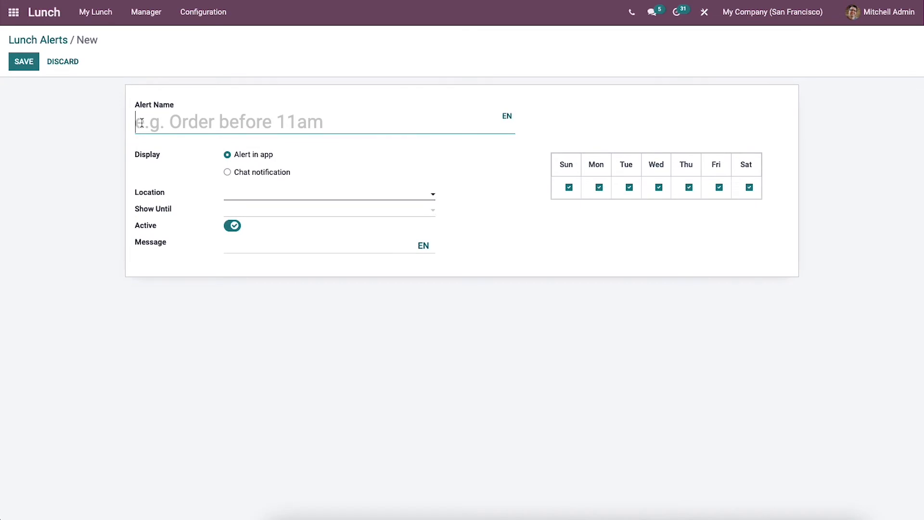
pyautogui.write('Order before 11 am')
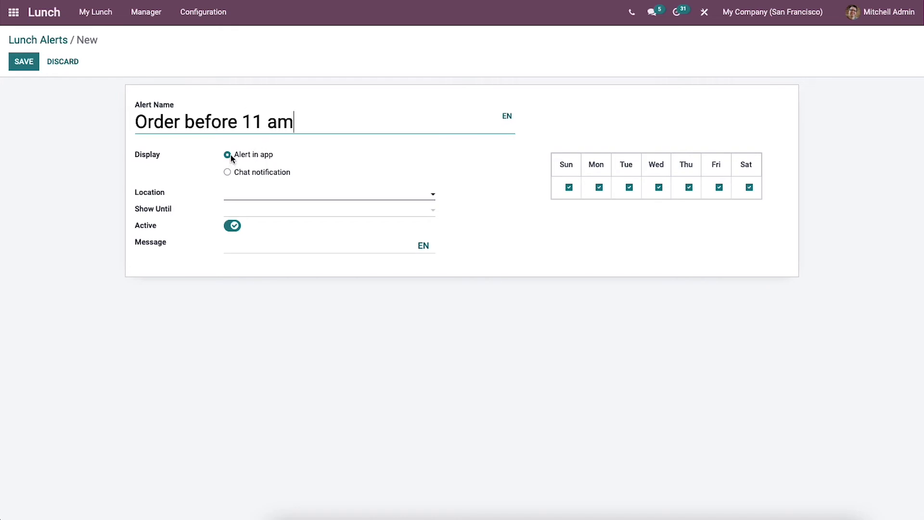
pyautogui.click(227, 172)
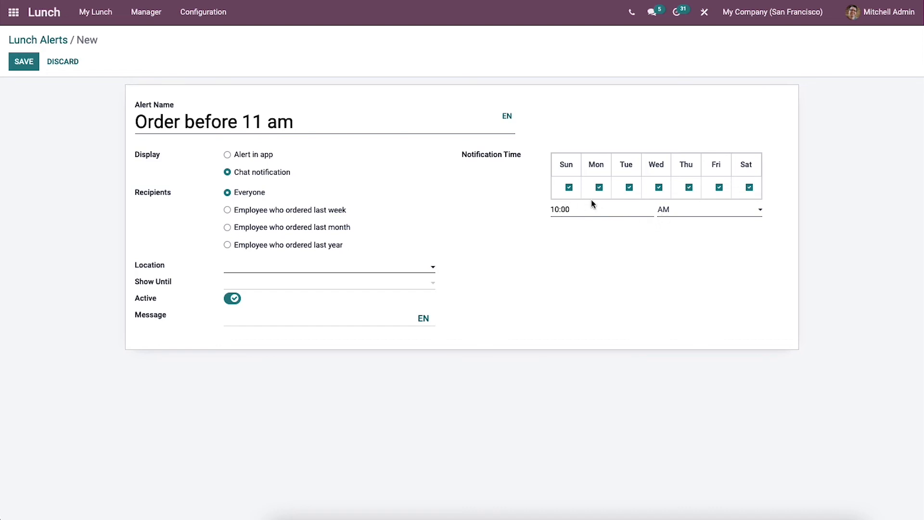
pyautogui.click(227, 156)
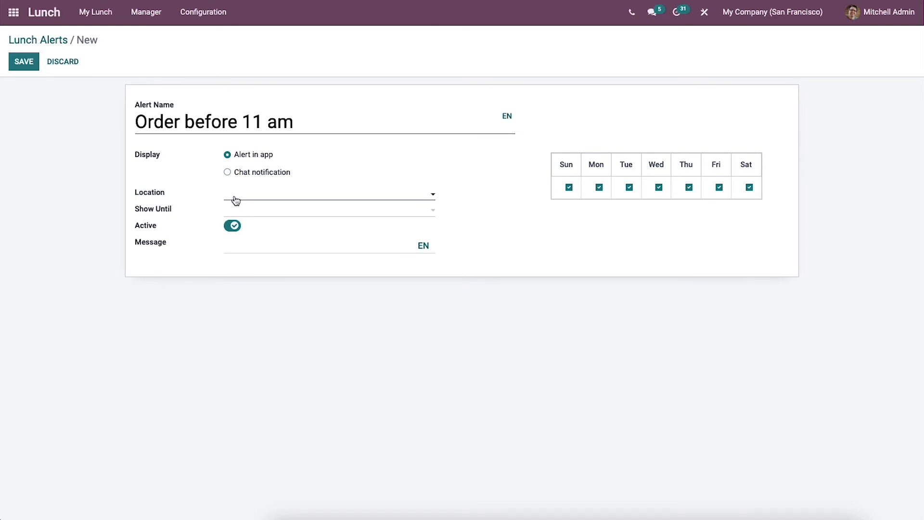
# Set the alert's location to Office 1 and have it shown until 04/20/2022.
pyautogui.click(235, 200)
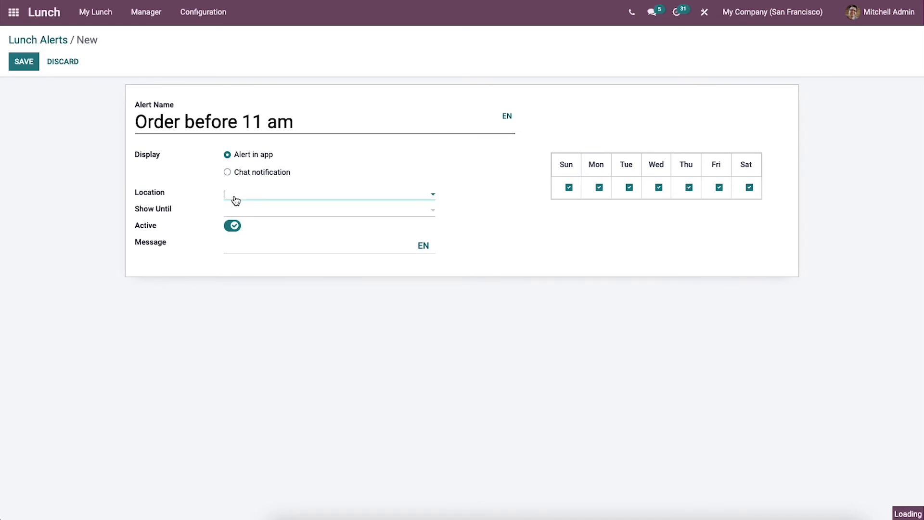
pyautogui.click(241, 224)
pyautogui.click(271, 198)
pyautogui.click(287, 183)
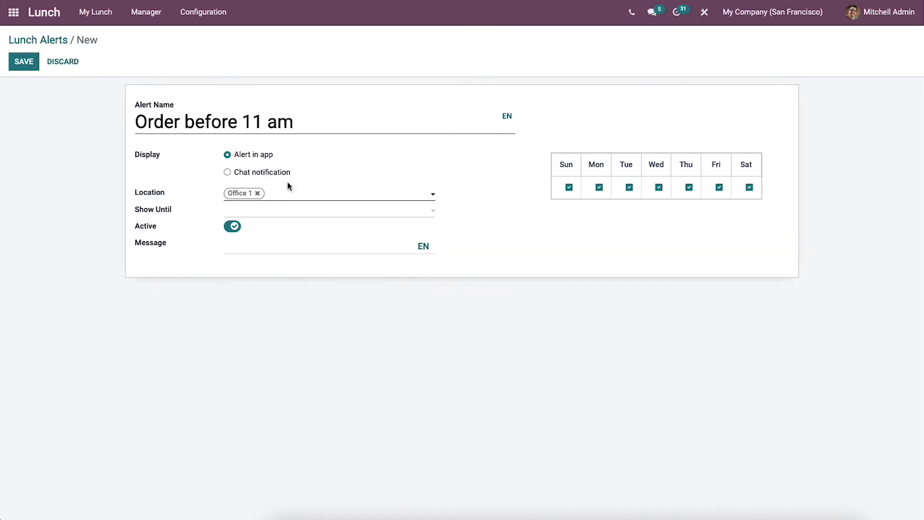
pyautogui.click(238, 212)
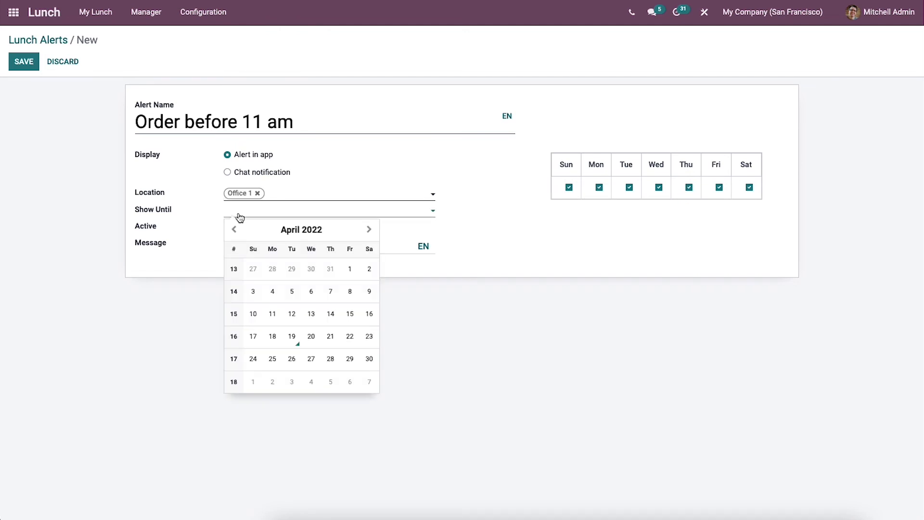
pyautogui.click(313, 337)
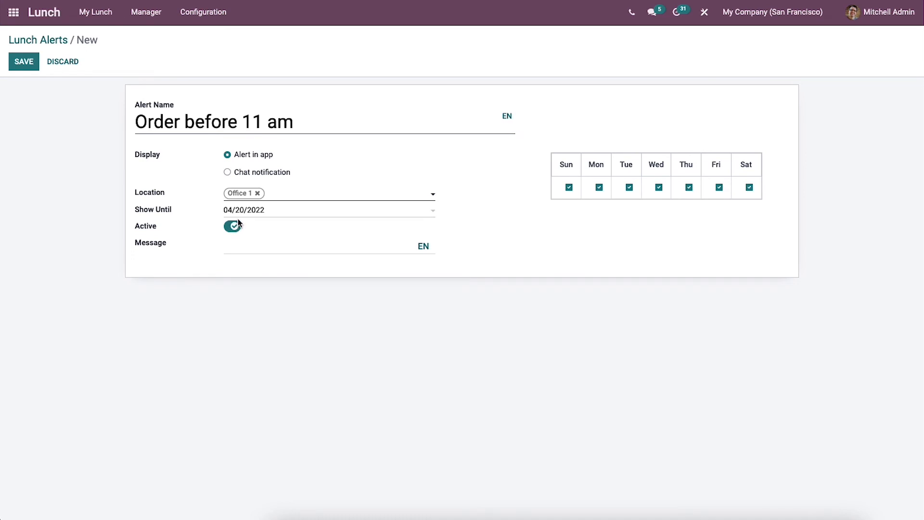
# Enter the alert message "Please order", save the alert and return to the alert list.
pyautogui.click(247, 244)
pyautogui.write('Please order')
pyautogui.click(15, 65)
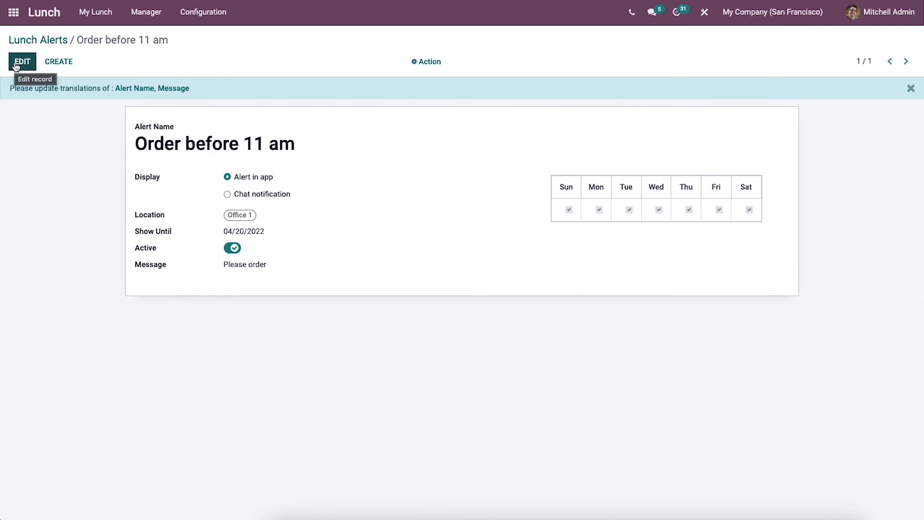
pyautogui.click(52, 44)
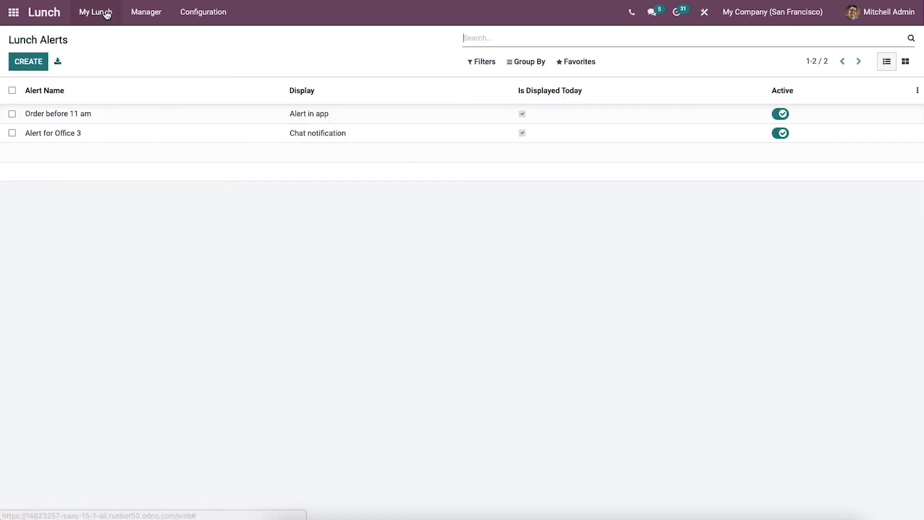
# Open the page for placing a new lunch order and choose Office 1 as the location.
pyautogui.click(107, 12)
pyautogui.click(109, 35)
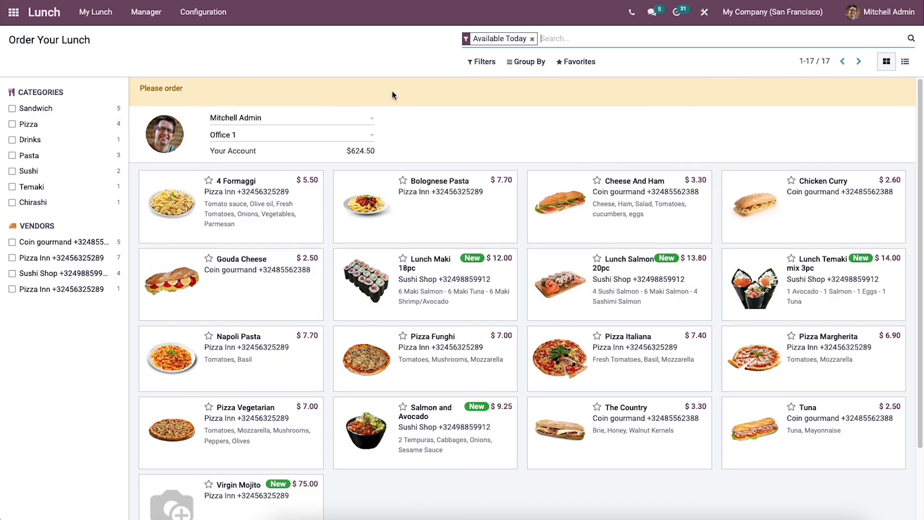
pyautogui.click(297, 139)
pyautogui.click(297, 167)
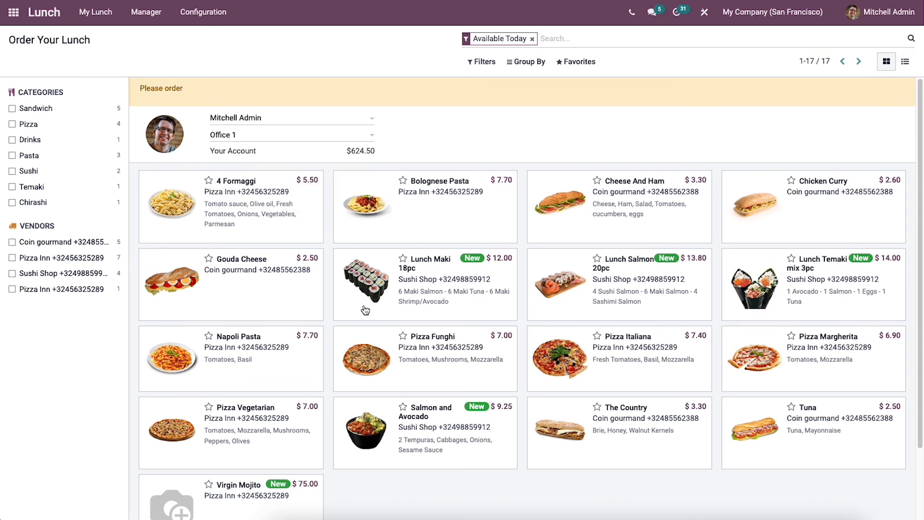
# Filter the available meals by the first Pizza Inn vendor entry, and clear that vendor filter again.
pyautogui.scroll(-1, 365, 310)
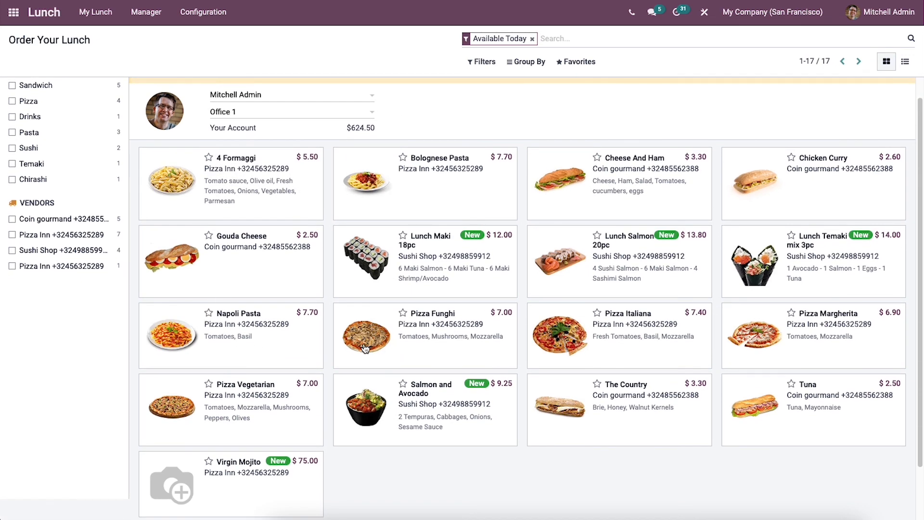
pyautogui.click(44, 240)
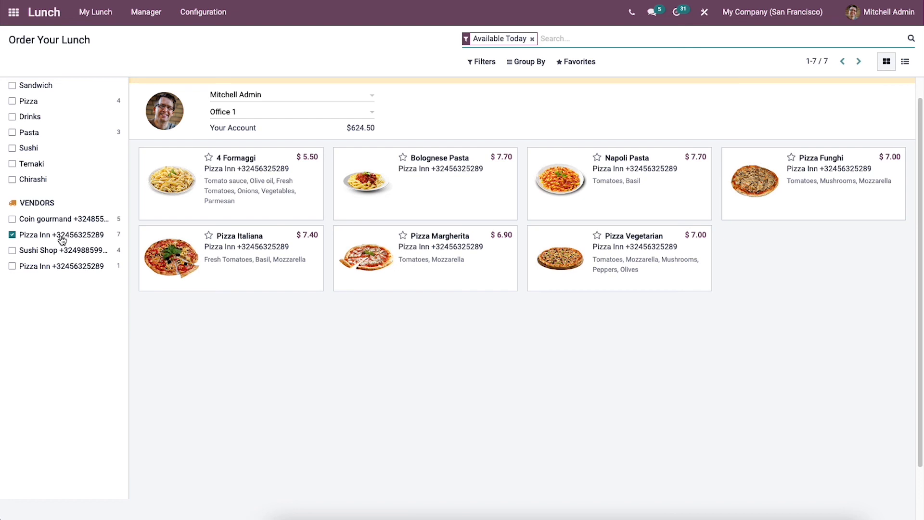
pyautogui.click(86, 235)
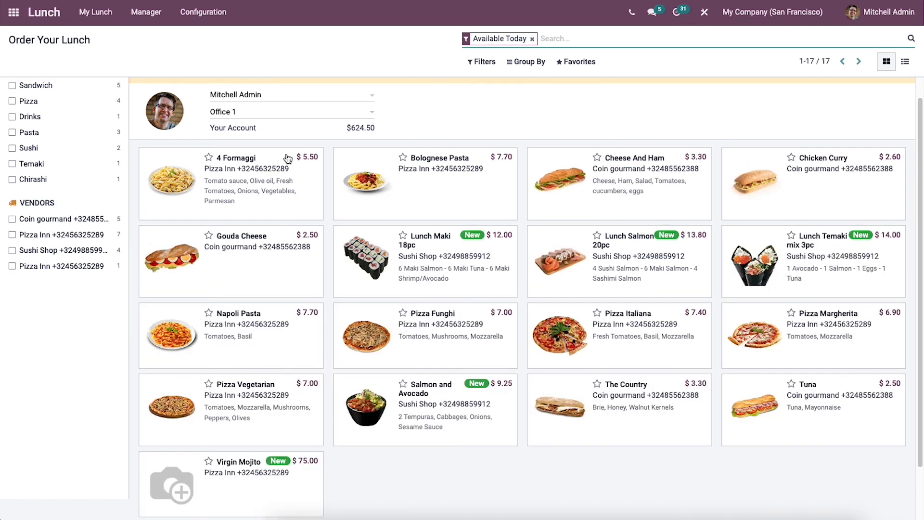